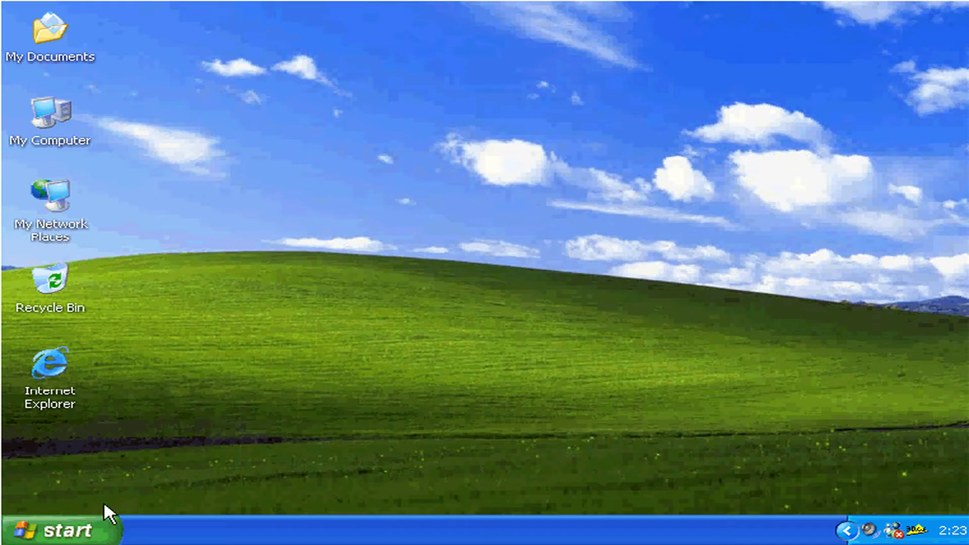
# - Open the Run dialog and review its list of previously run commands
pyautogui.click(103, 525)
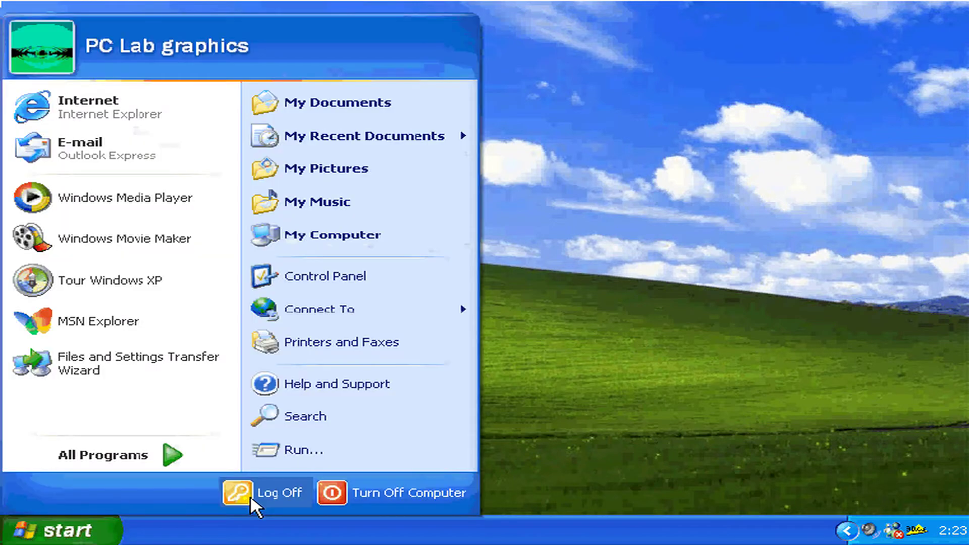
pyautogui.click(299, 450)
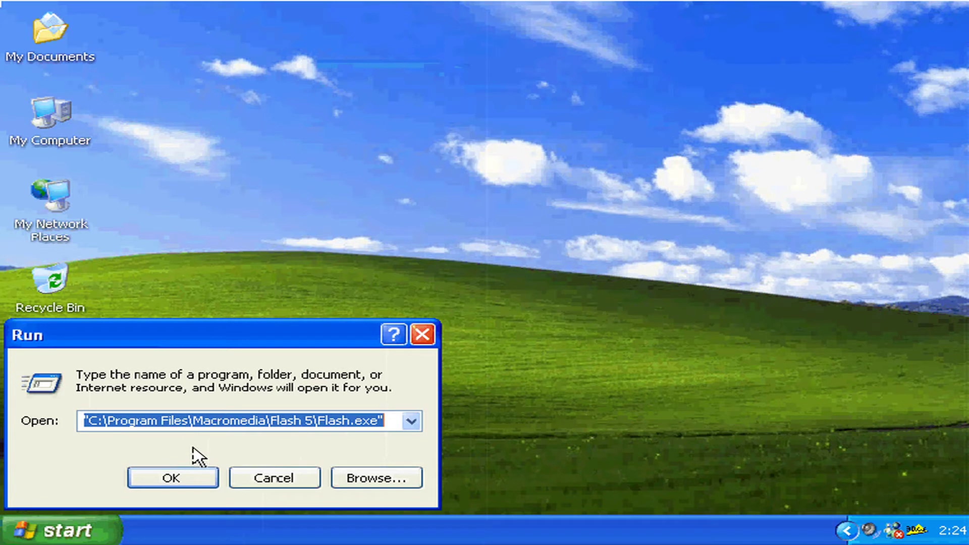
pyautogui.click(410, 422)
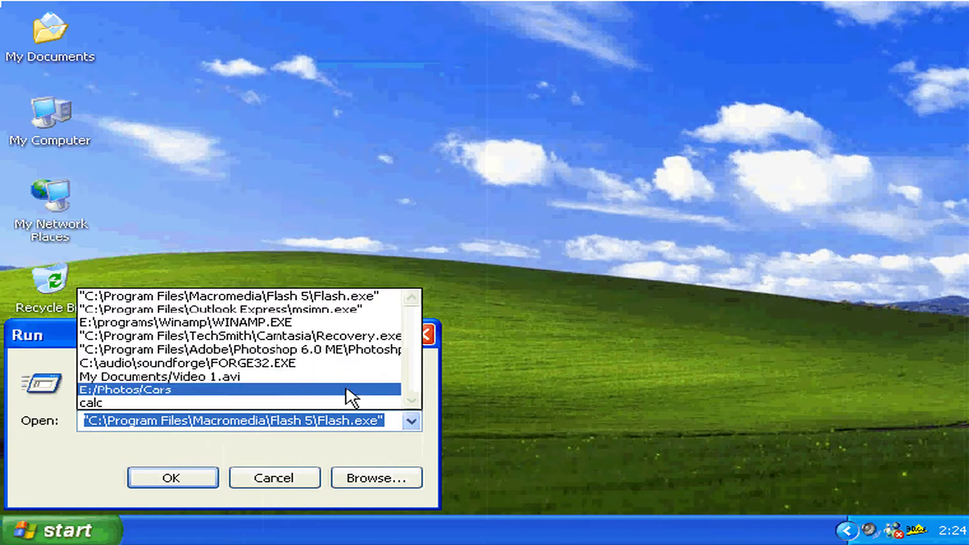
pyautogui.click(326, 442)
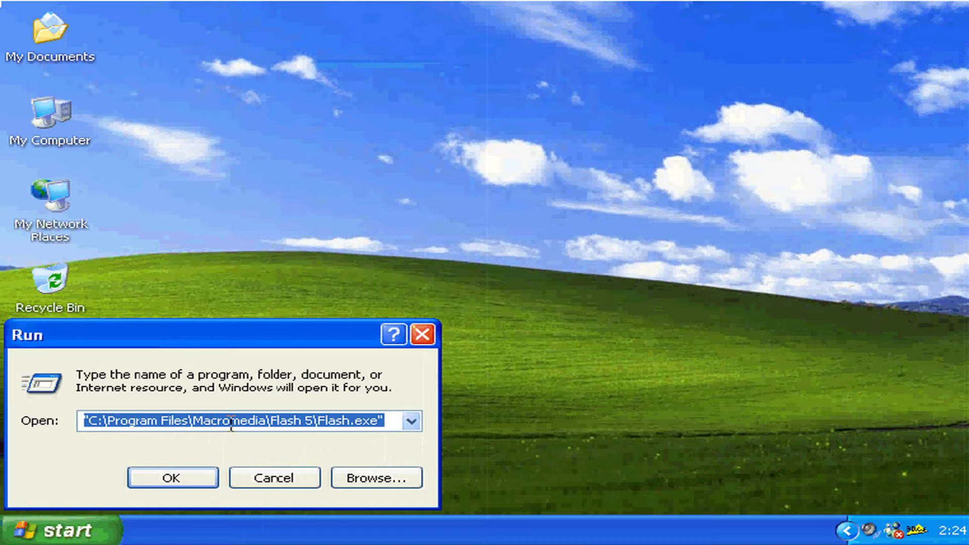
# - Browse from the Run dialog to WINAMP in the programs\Winamp folder on Local Disk (E:), run it, and close the player
pyautogui.click(378, 487)
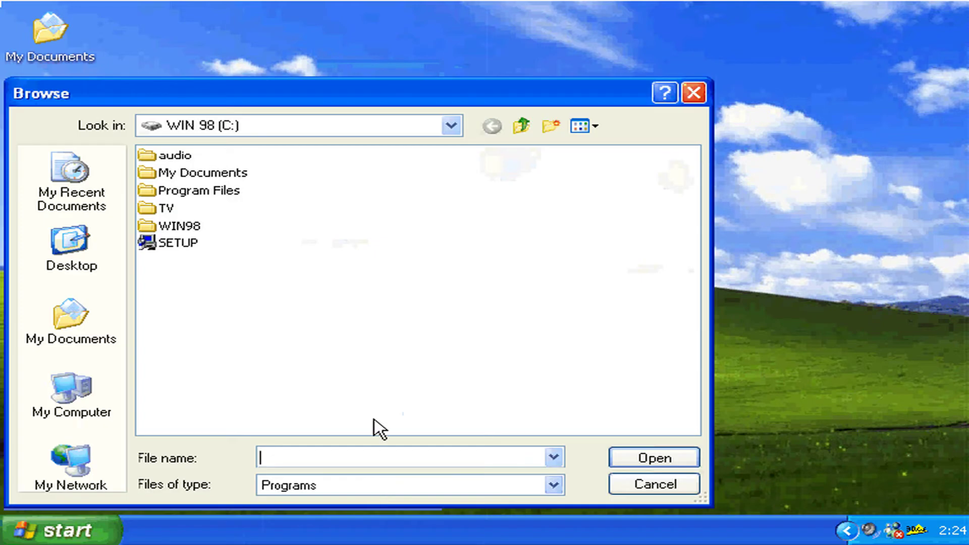
pyautogui.click(451, 127)
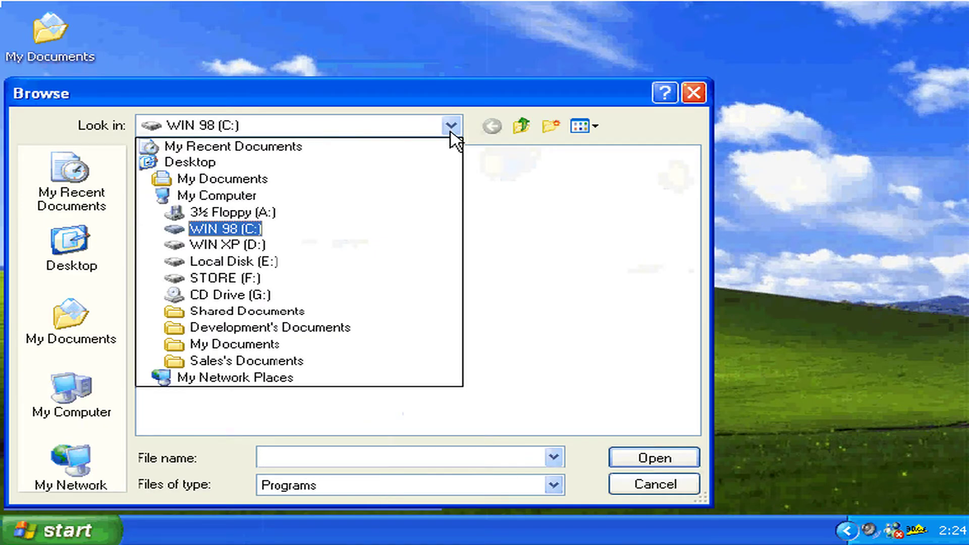
pyautogui.click(225, 263)
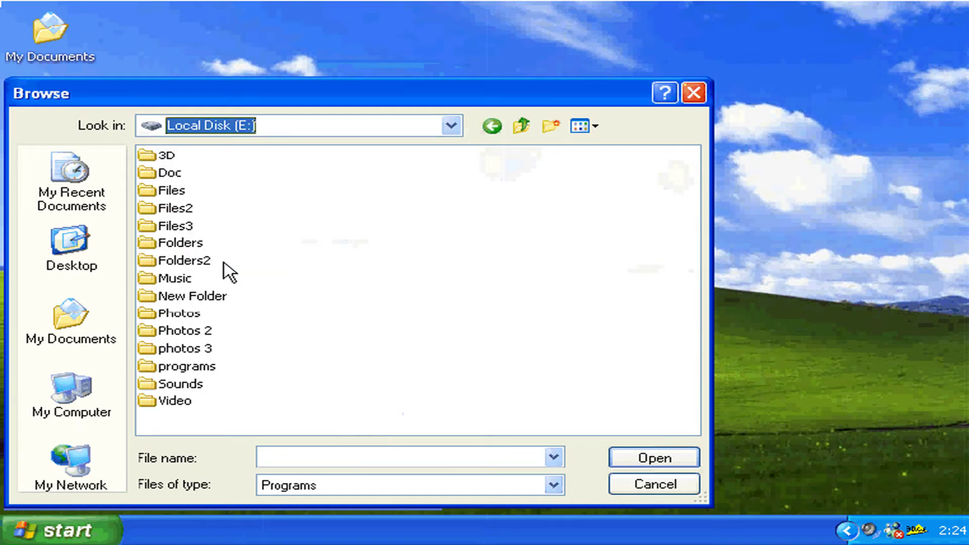
pyautogui.doubleClick(178, 368)
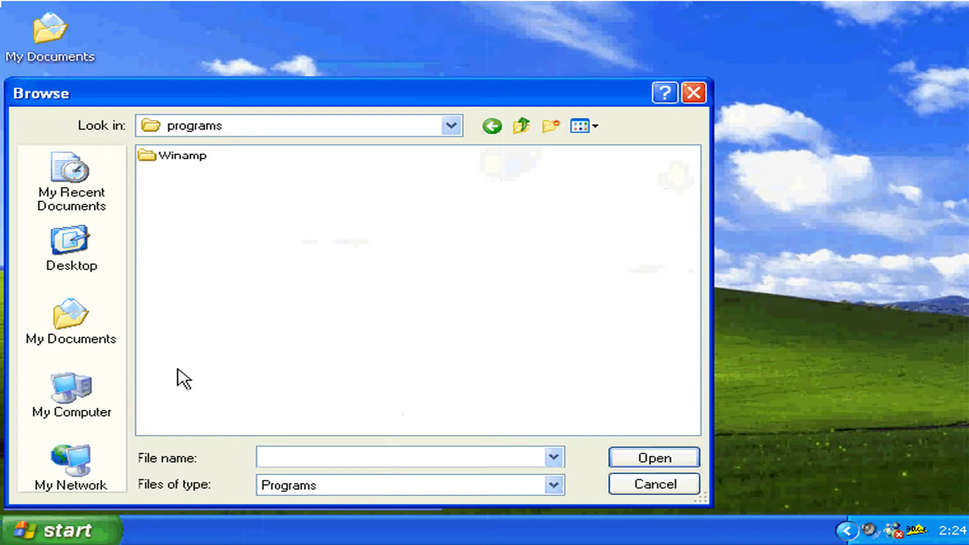
pyautogui.doubleClick(177, 161)
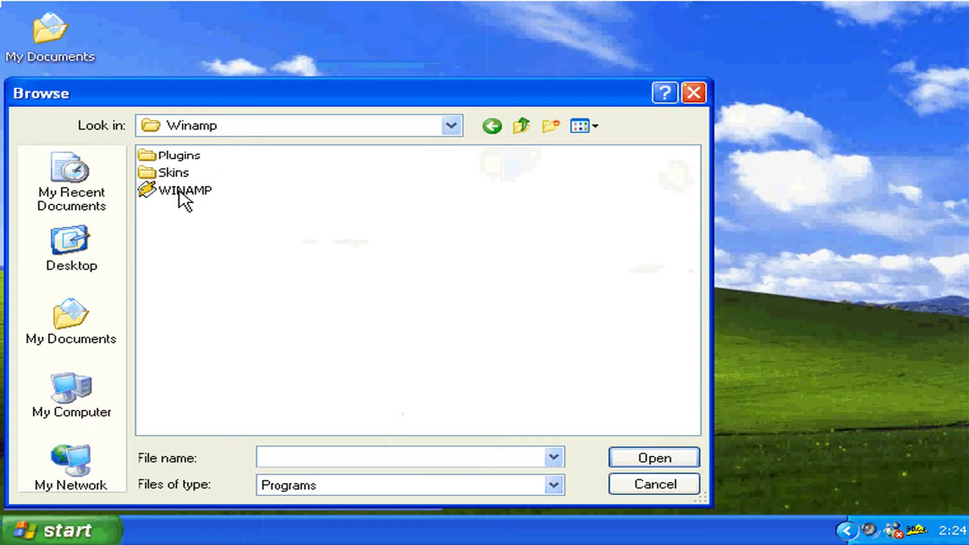
pyautogui.click(180, 194)
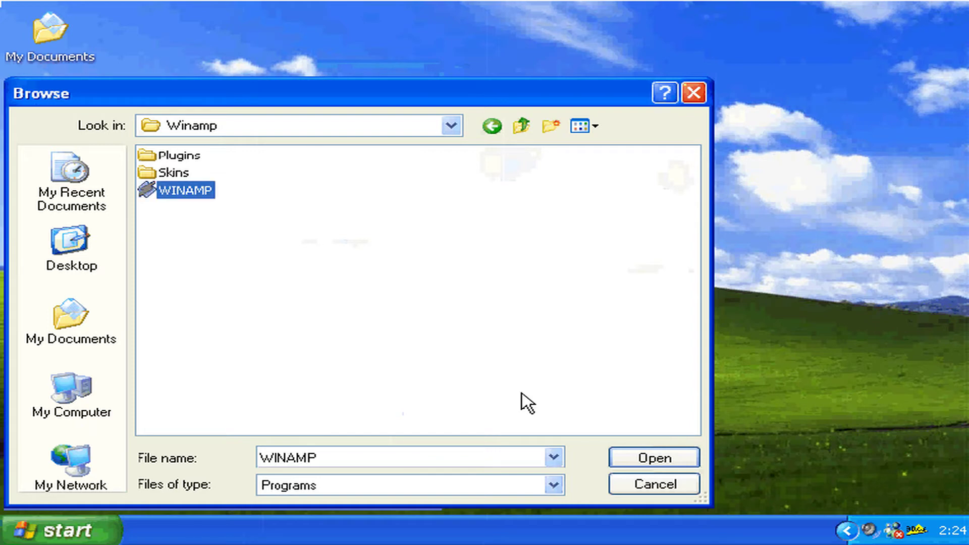
pyautogui.click(653, 458)
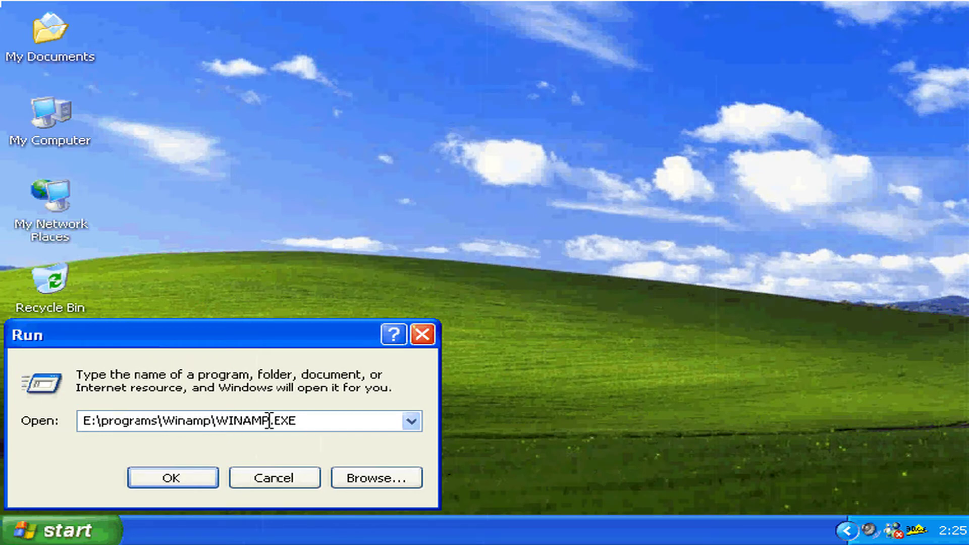
pyautogui.click(175, 483)
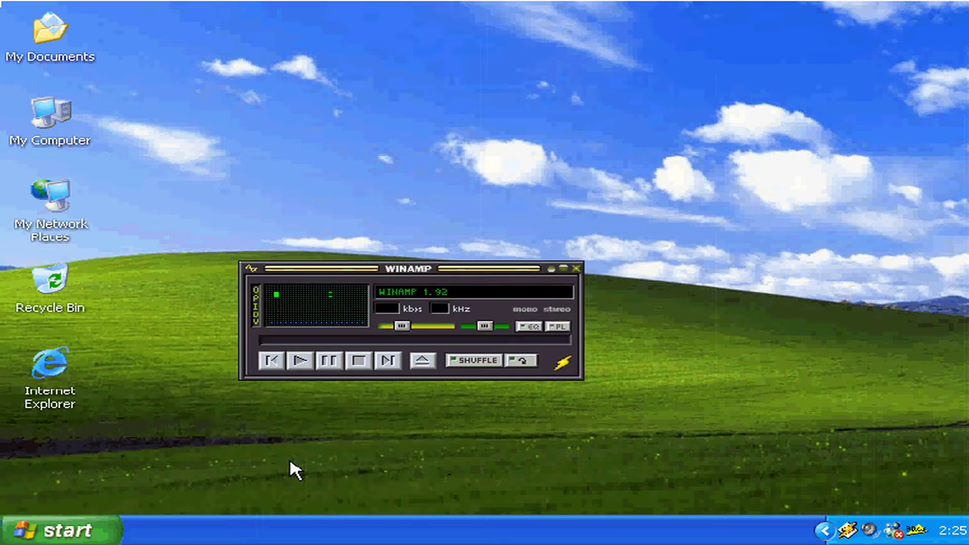
pyautogui.click(576, 268)
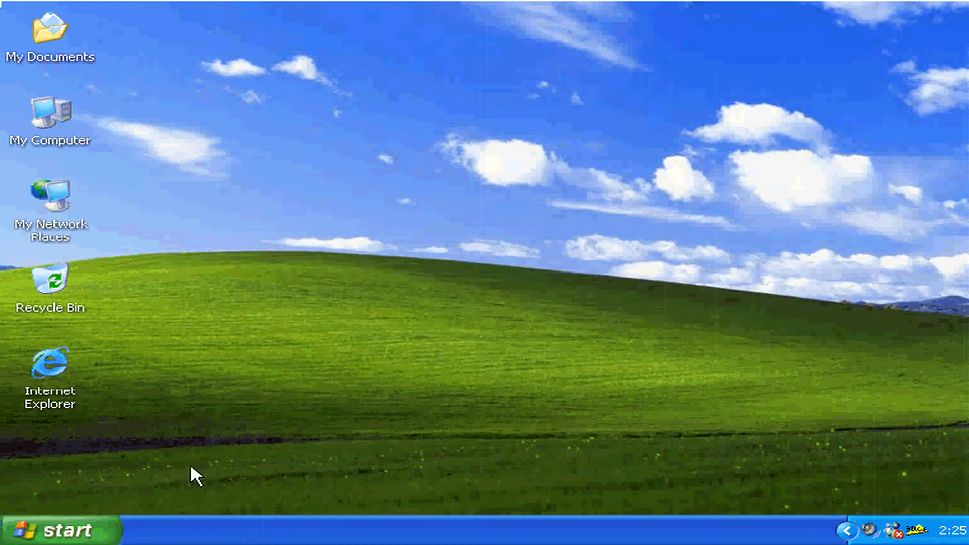
# - Launch the Calculator with the Run command calc and close its window
pyautogui.click(70, 530)
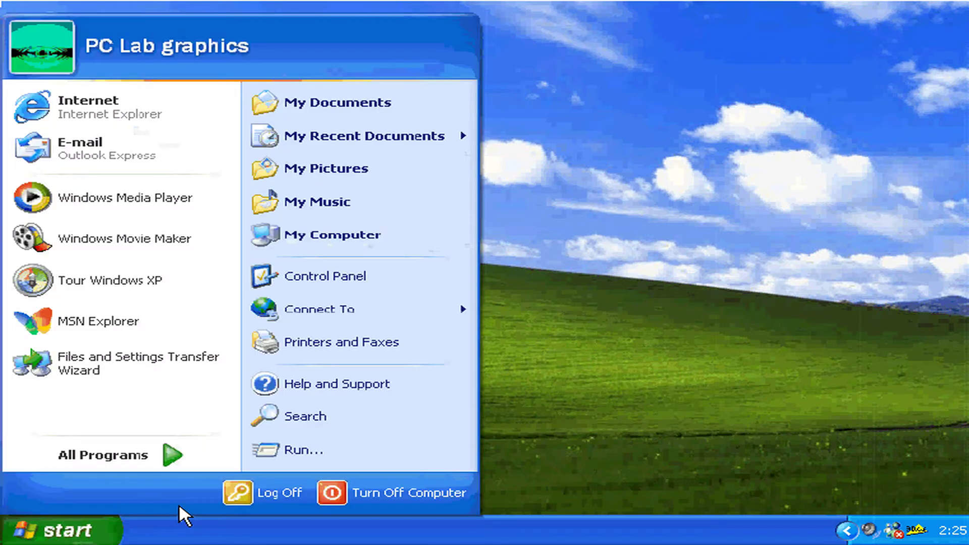
pyautogui.click(281, 450)
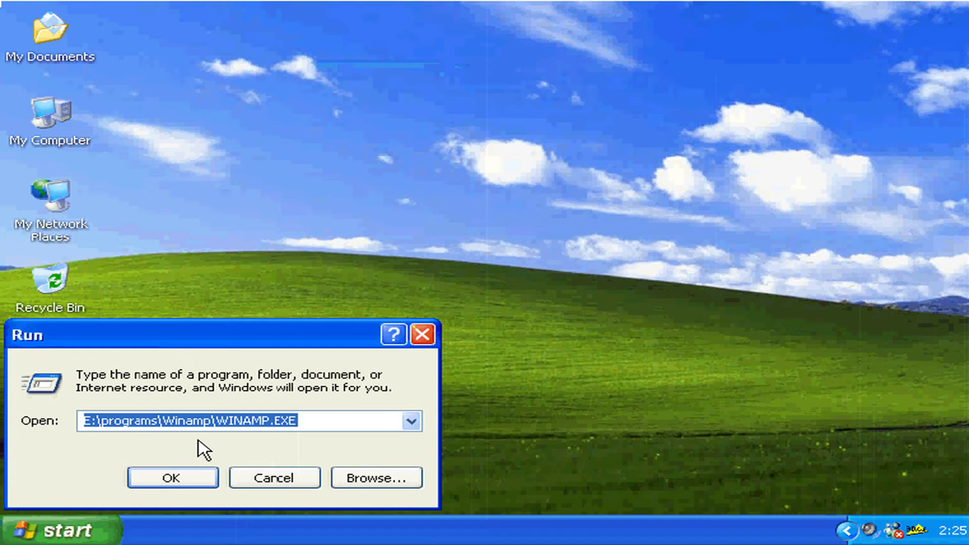
pyautogui.write('c')
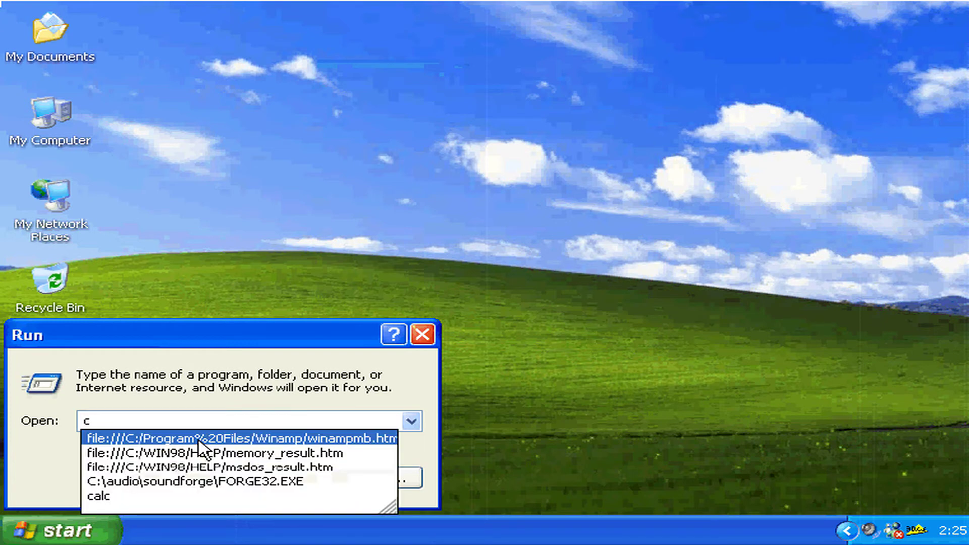
pyautogui.write('alc')
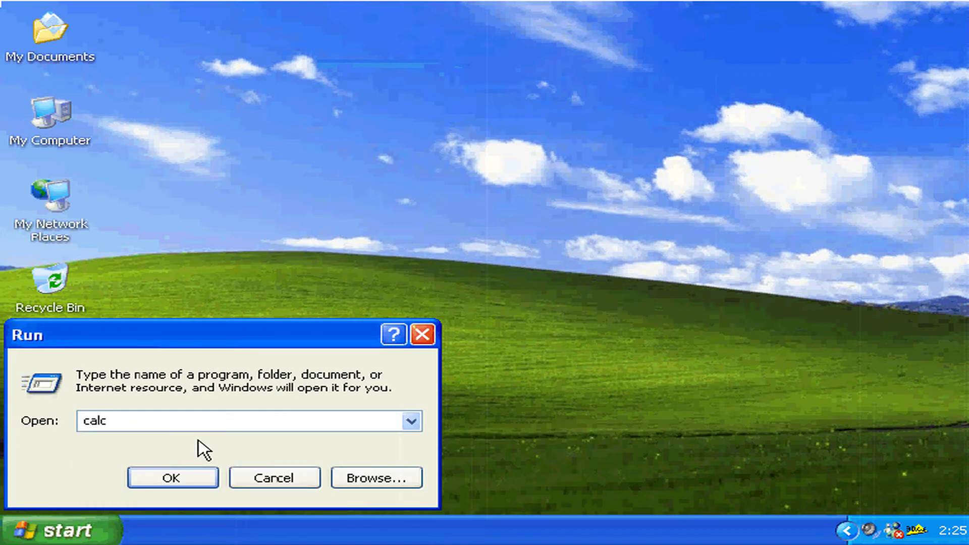
pyautogui.press('Return')
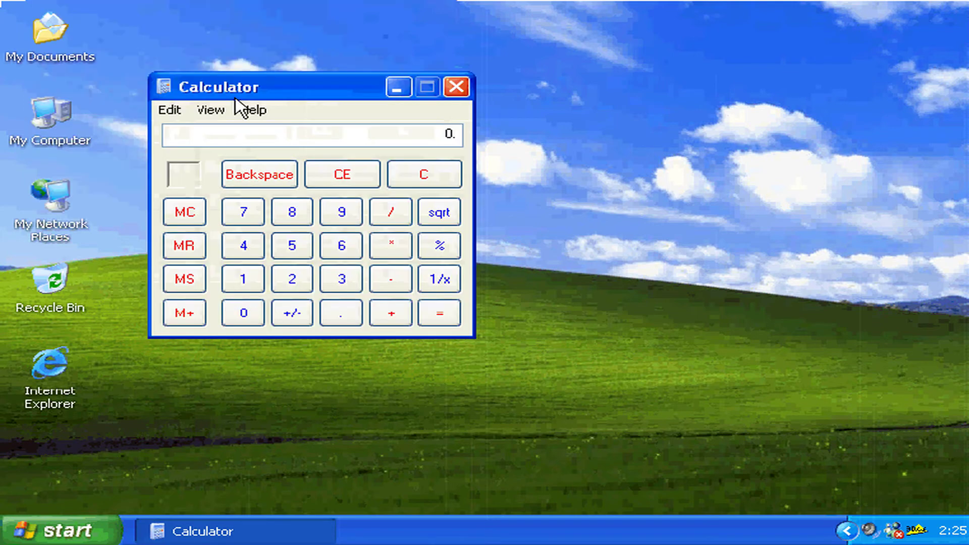
pyautogui.click(456, 87)
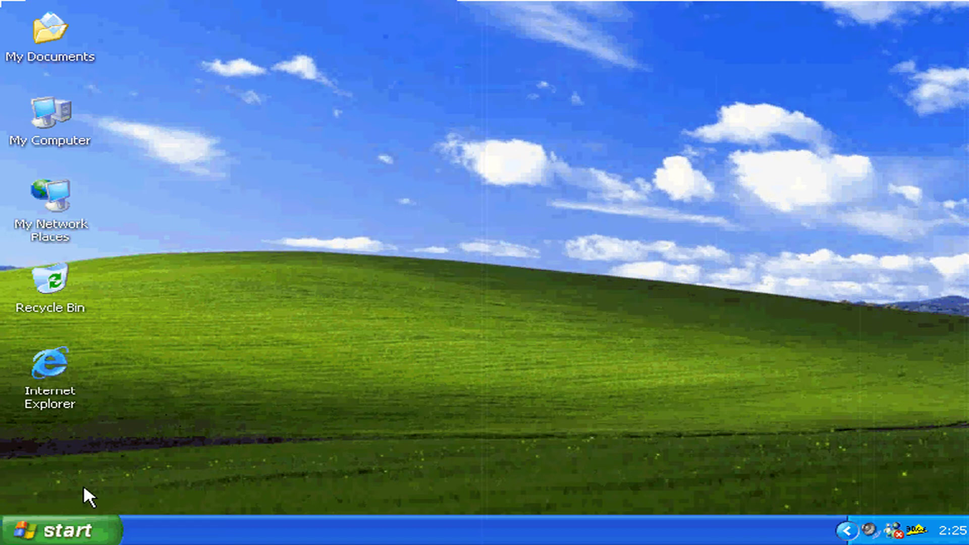
# - Open the folder E:/Photos/Cars through the Run dialog and close its window
pyautogui.click(57, 527)
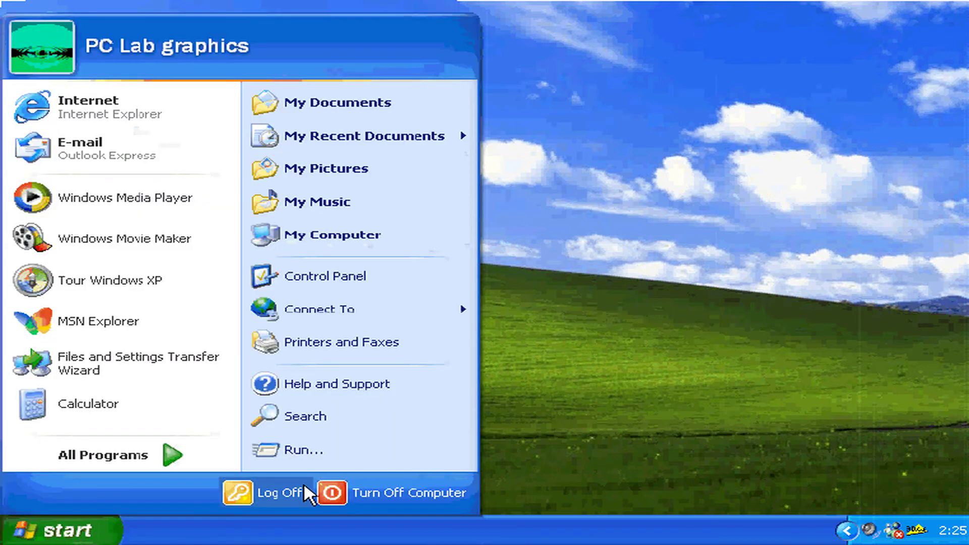
pyautogui.click(296, 447)
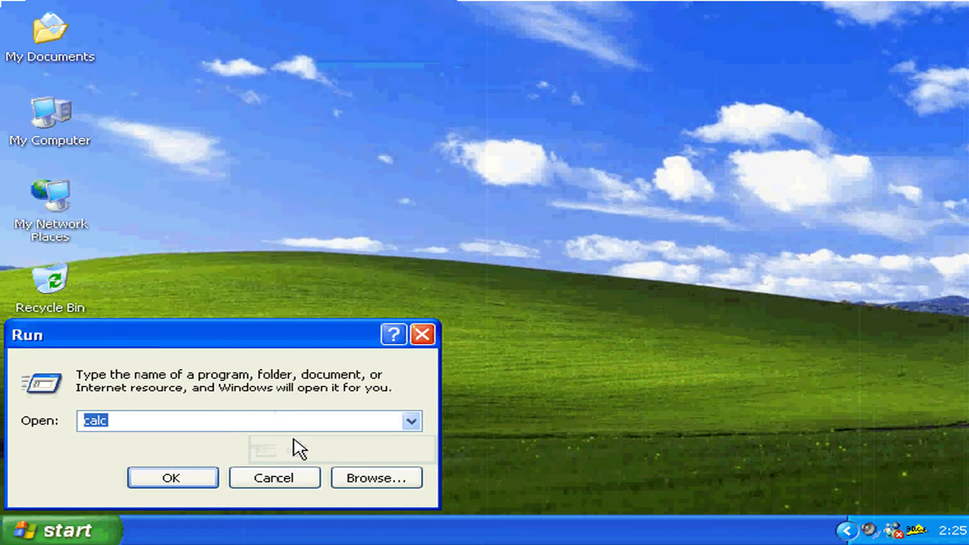
pyautogui.write('E:/Photos/')
pyautogui.click(192, 438)
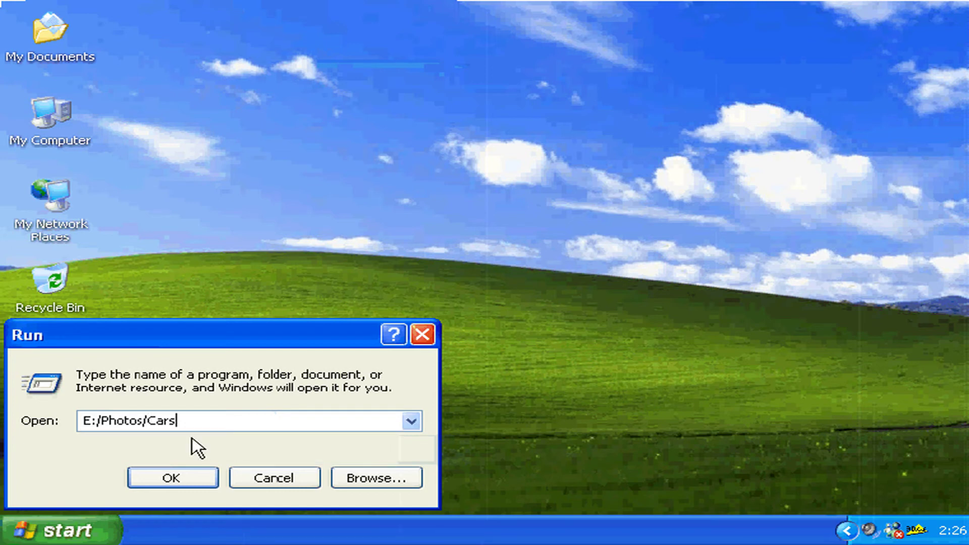
pyautogui.click(172, 479)
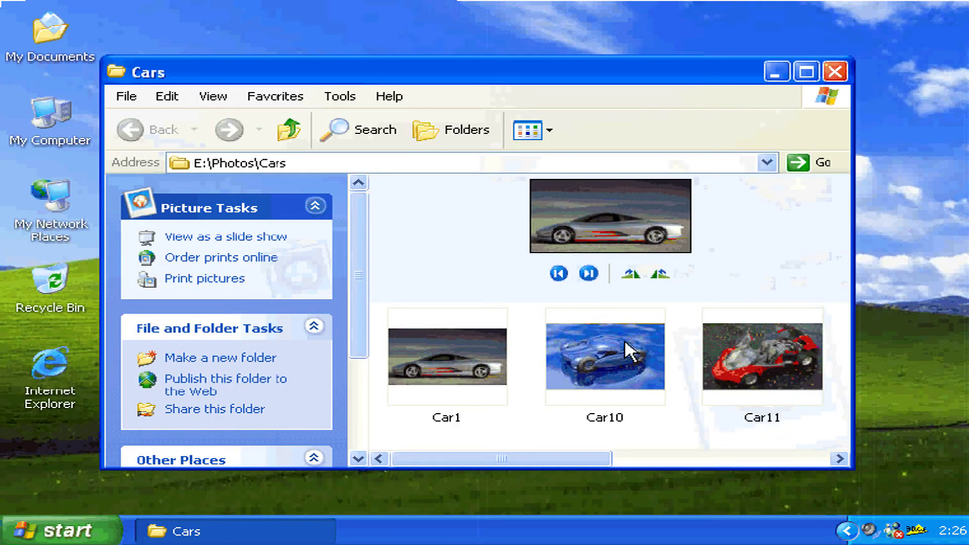
pyautogui.hotkey('alt', 'F4')
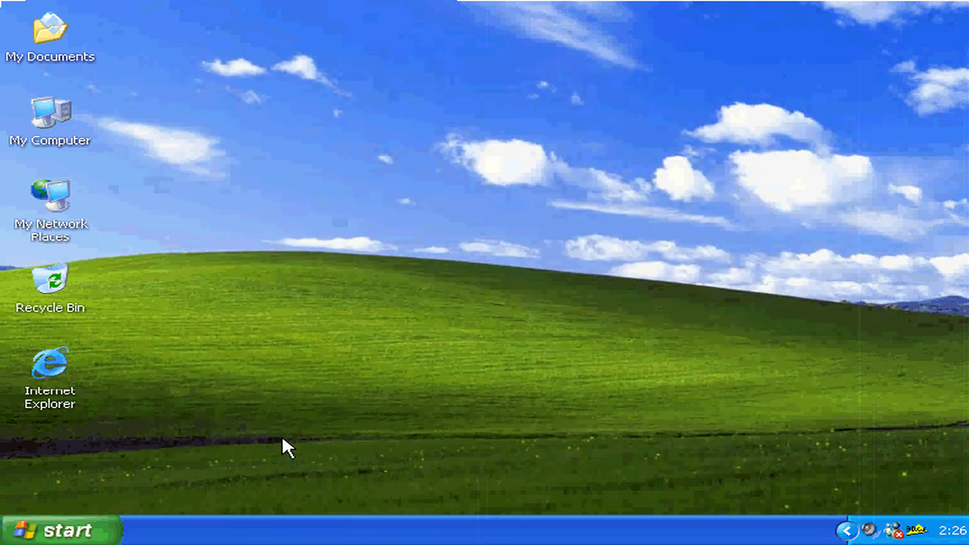
# - Open the video file My Documents/Video 1.avi through the Run dialog
pyautogui.press('super')
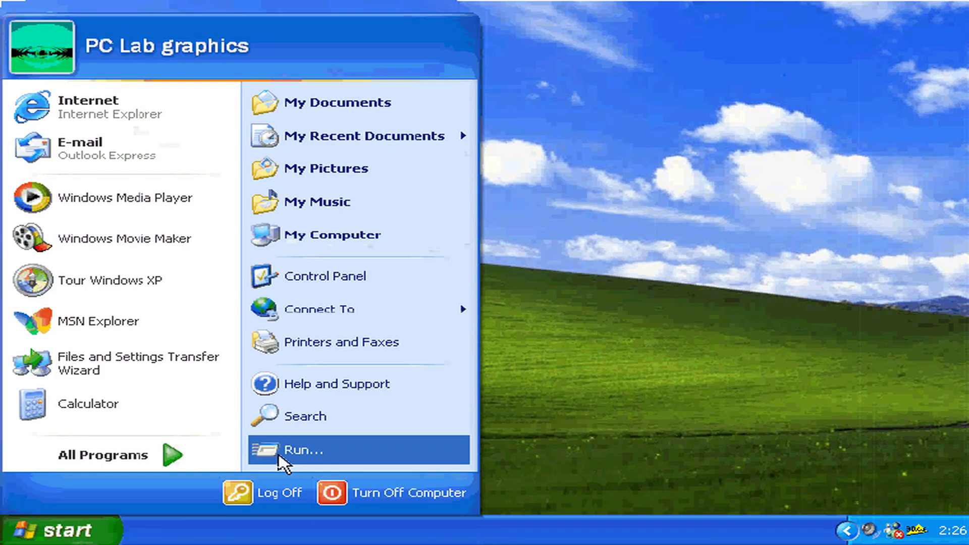
pyautogui.click(279, 454)
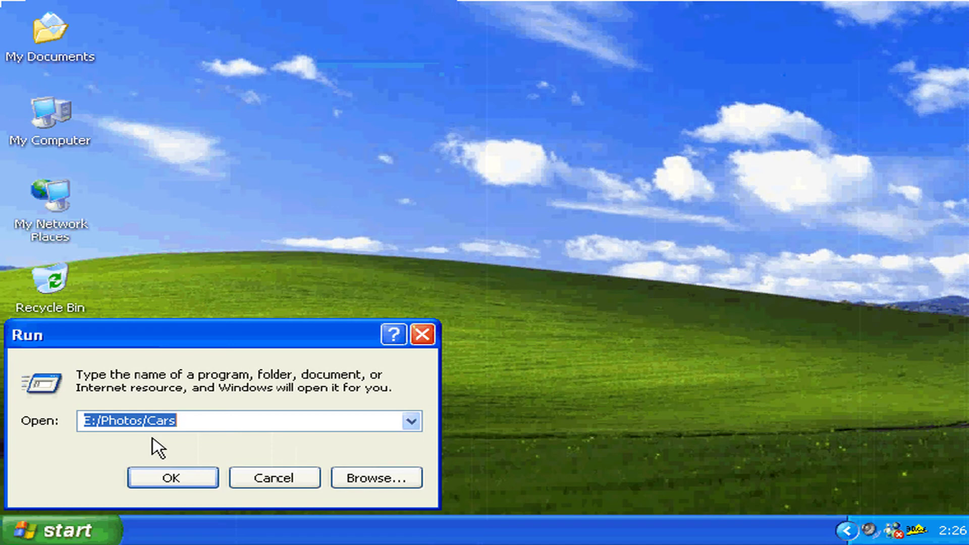
pyautogui.write('My D')
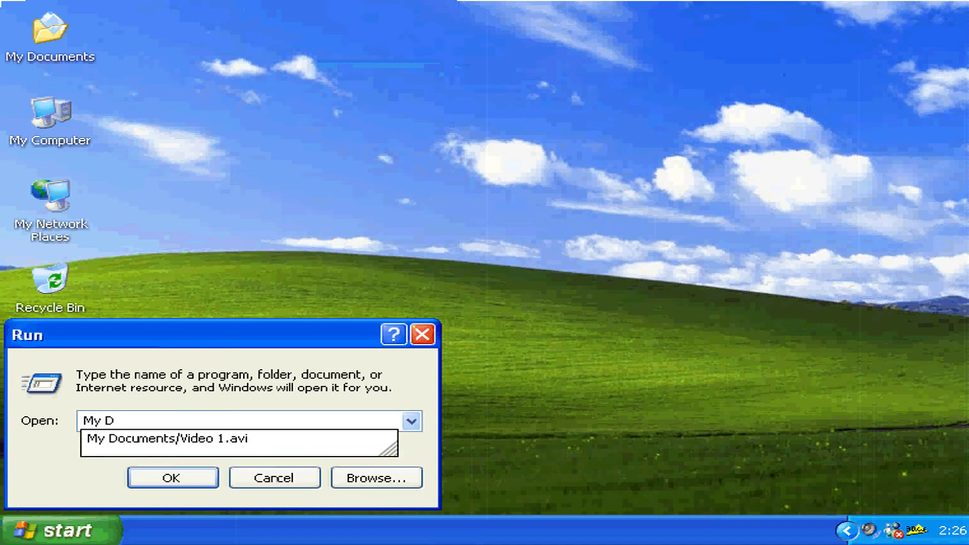
pyautogui.write('ocuments/Video 1.')
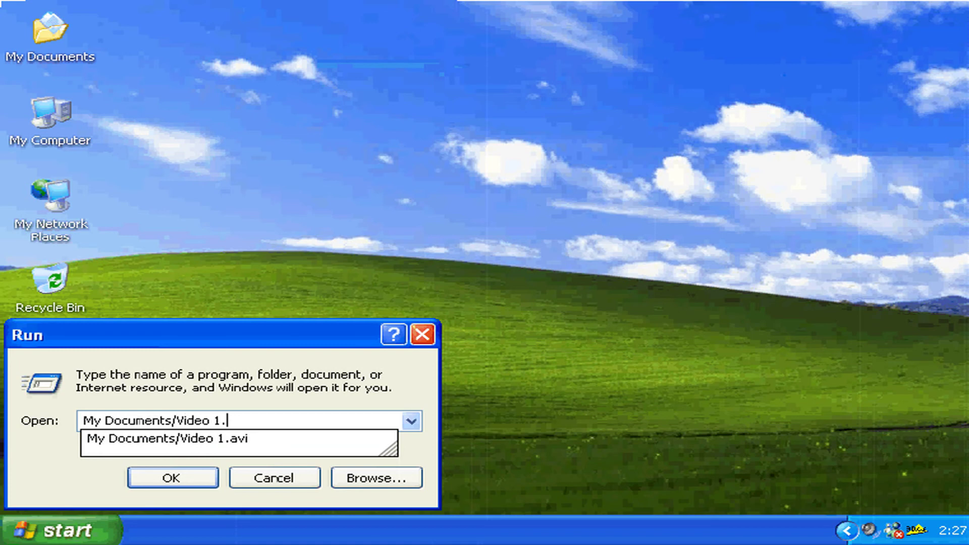
pyautogui.click(166, 438)
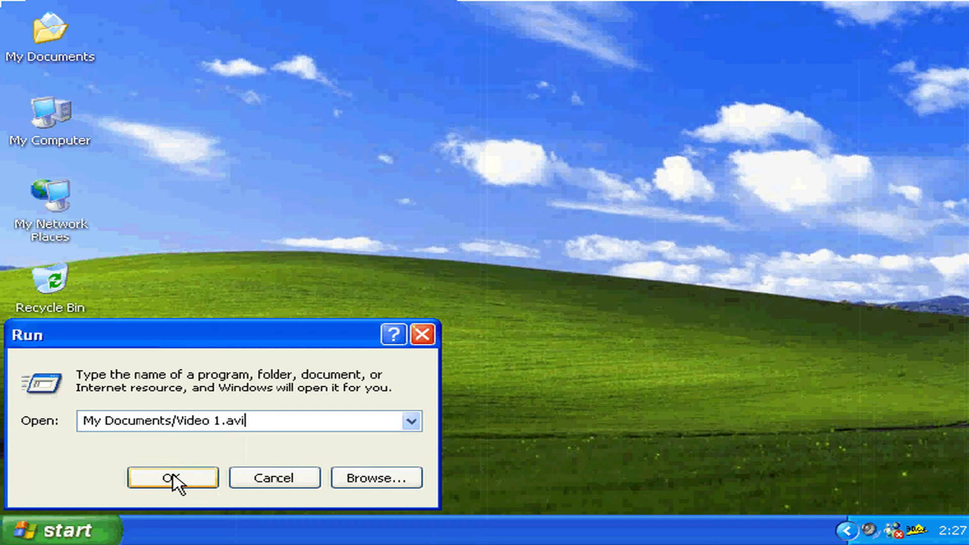
pyautogui.click(173, 477)
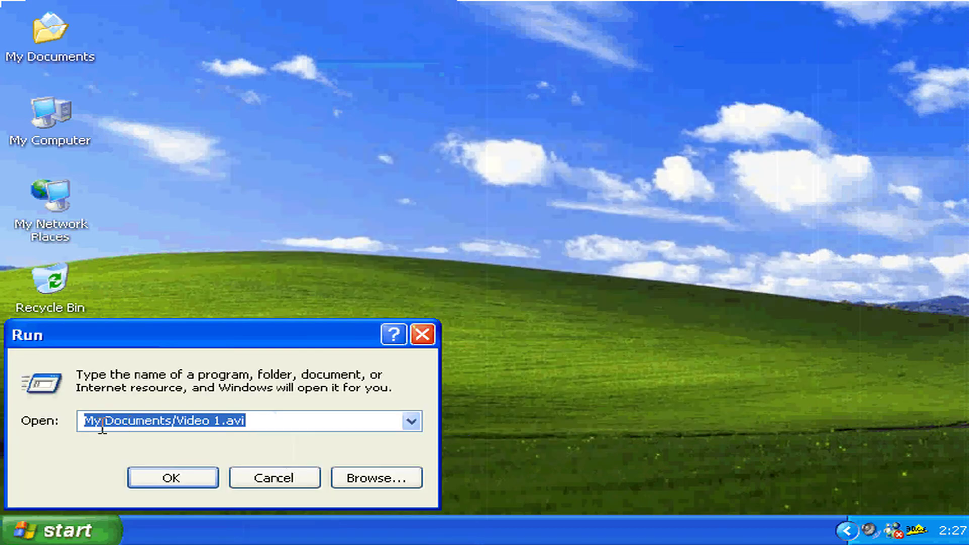
pyautogui.write('www')
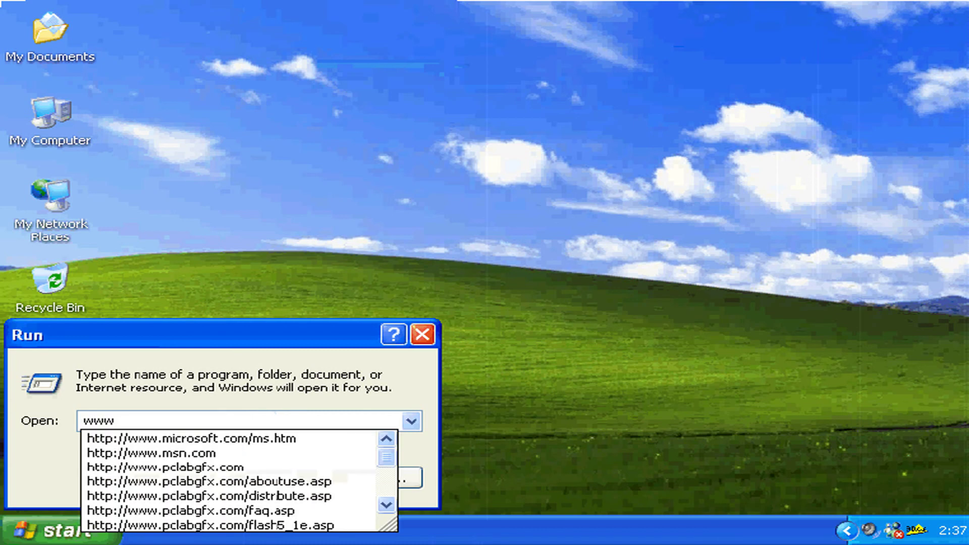
pyautogui.write('.pclabgfx.com')
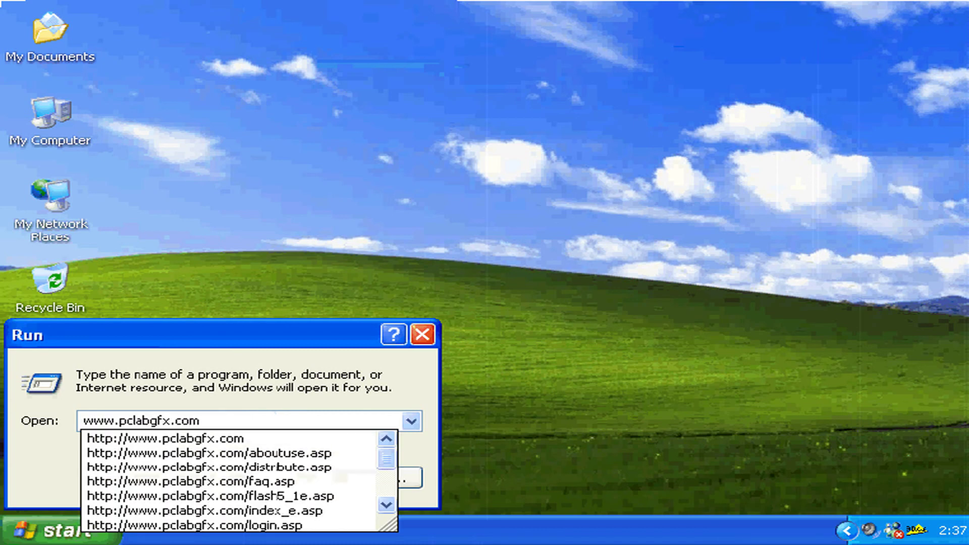
pyautogui.click(67, 430)
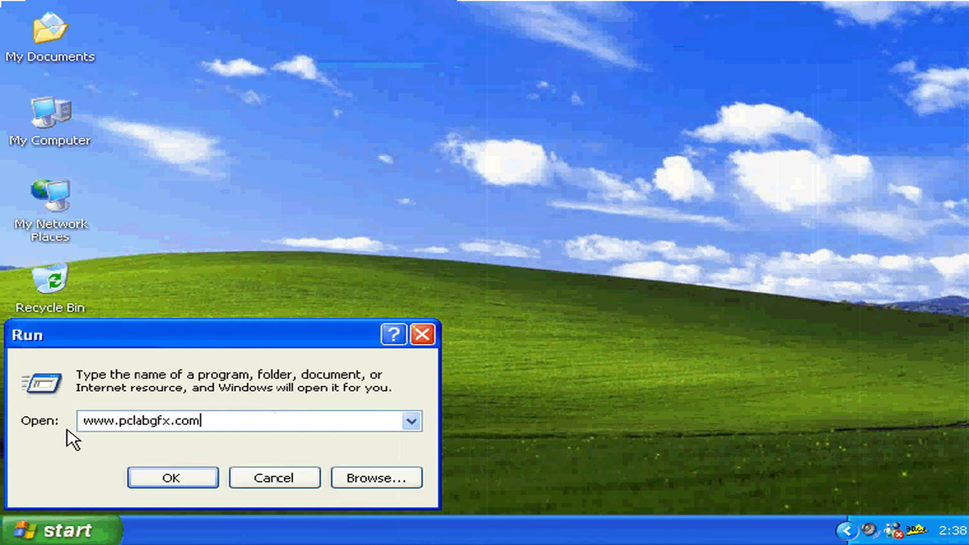
pyautogui.click(178, 478)
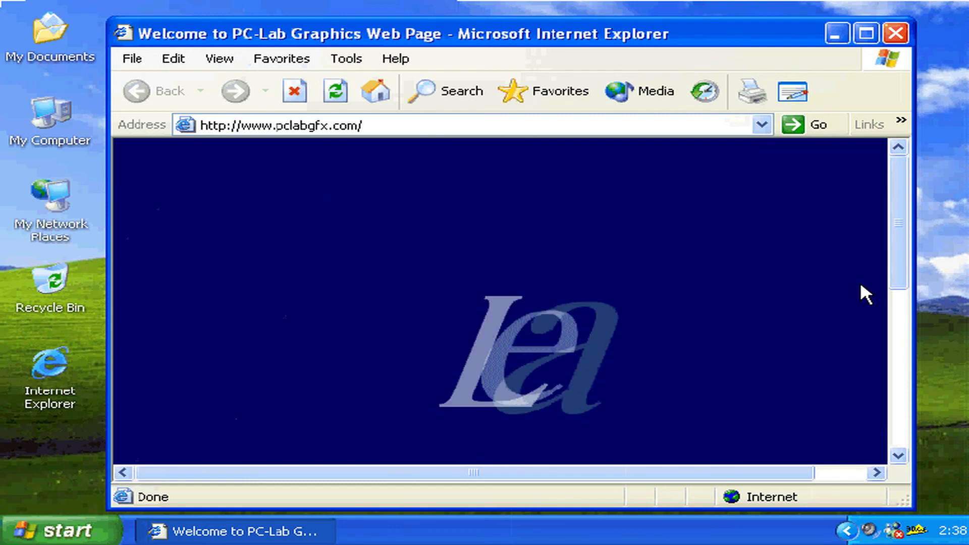
pyautogui.scroll(-3, 866, 296)
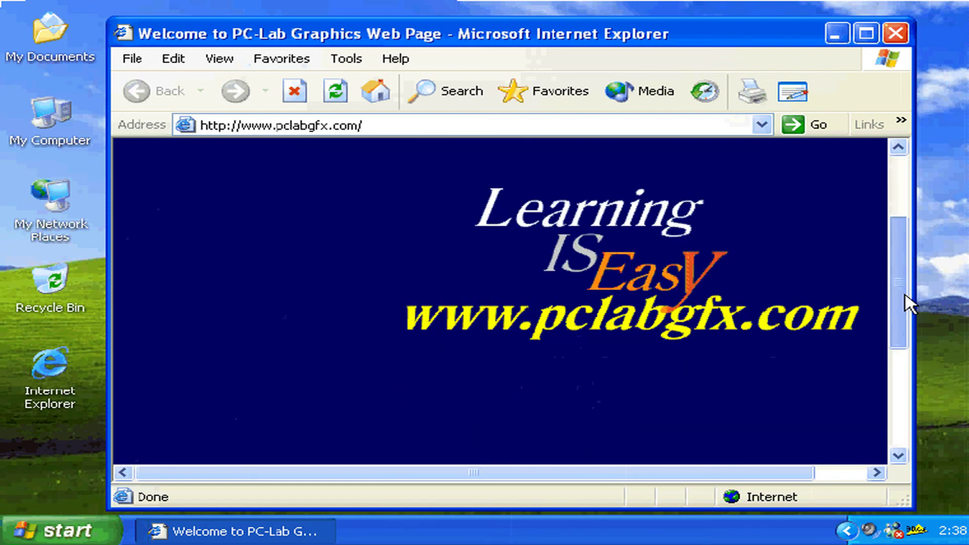
pyautogui.moveTo(905, 295); pyautogui.dragTo(905, 272)
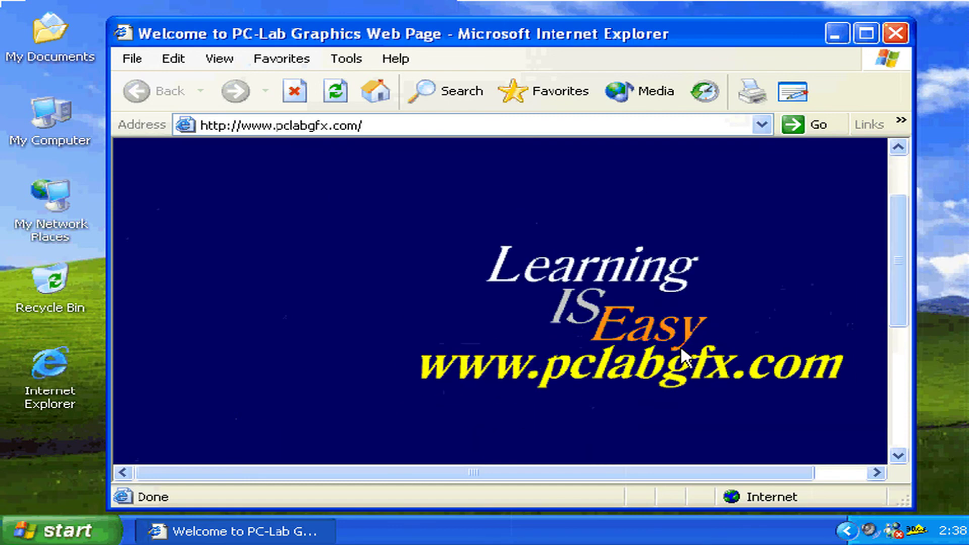